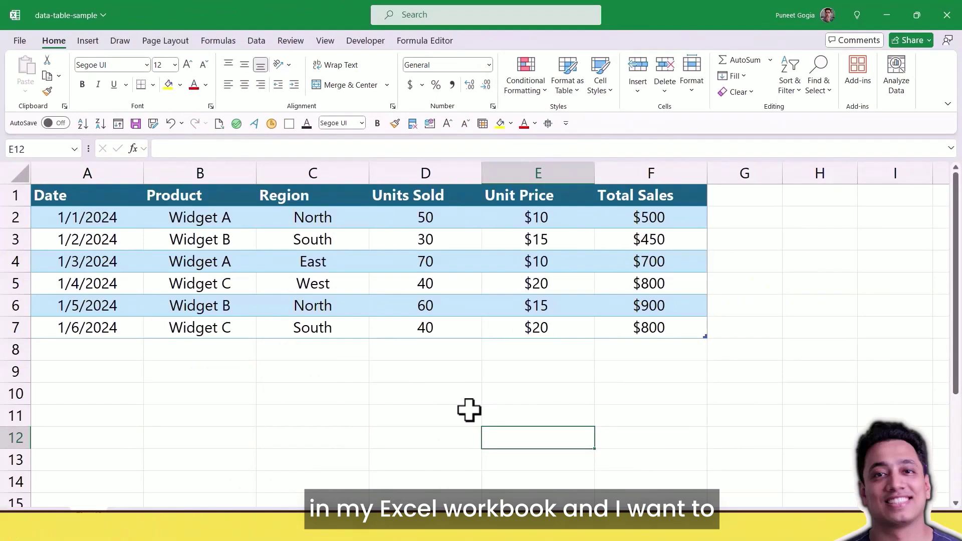
- Copy the Excel sales table A1:F7 and minimize the workbook
left_click(328, 241)
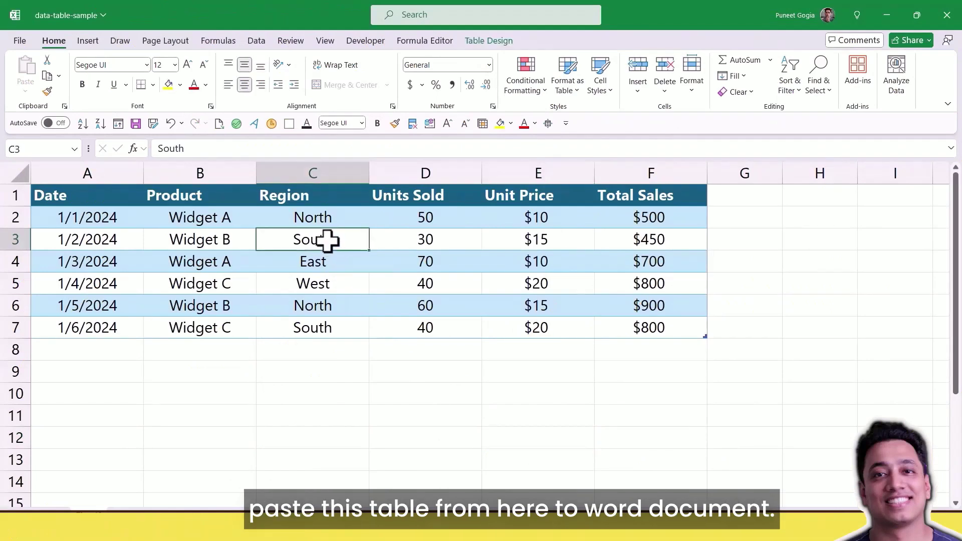
key("ctrl+a")
left_click_drag(134, 200, 655, 334)
key("ctrl+c")
left_click(886, 15)
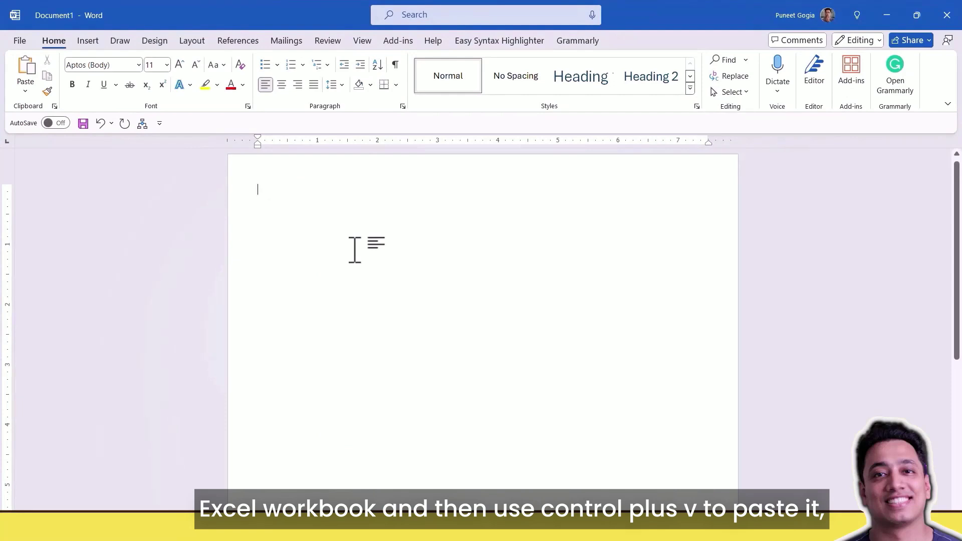
- Paste the sales table into Document1, then restore the Word window to a smaller size
key("ctrl+v")
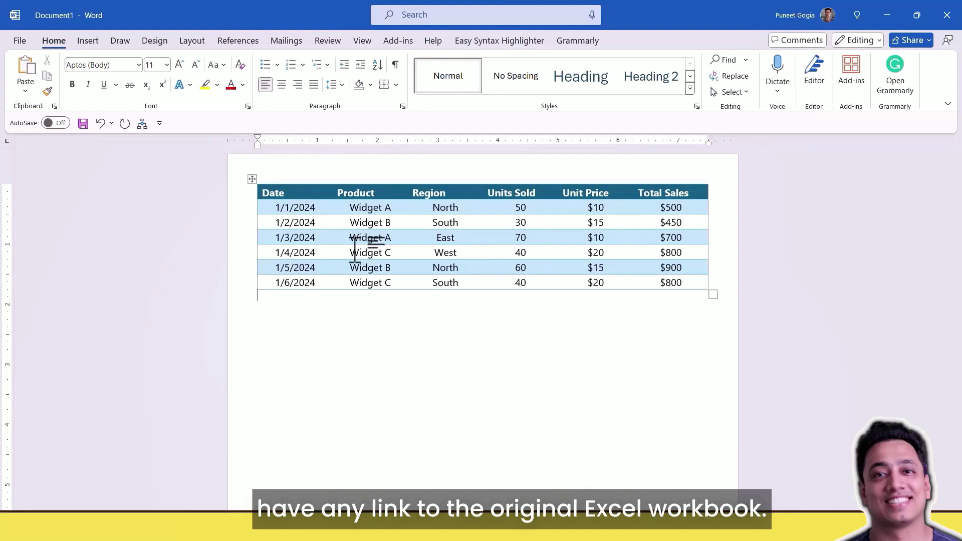
left_click_drag(782, 15, 693, 151)
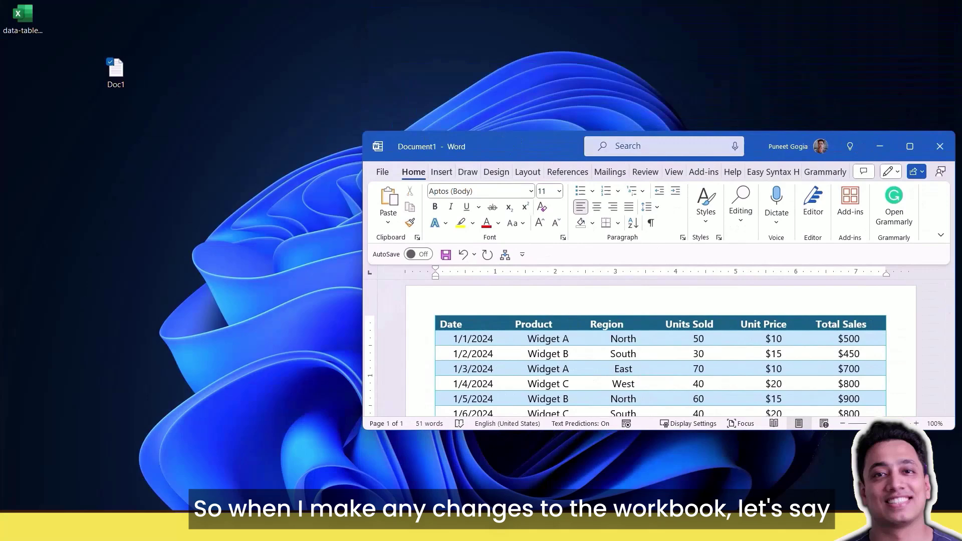
- In Excel, change the 1/6/2024 row to 20 units in D7 and 400 in F7, then compare with Word
key("alt+Tab")
left_click(396, 288)
left_click(428, 331)
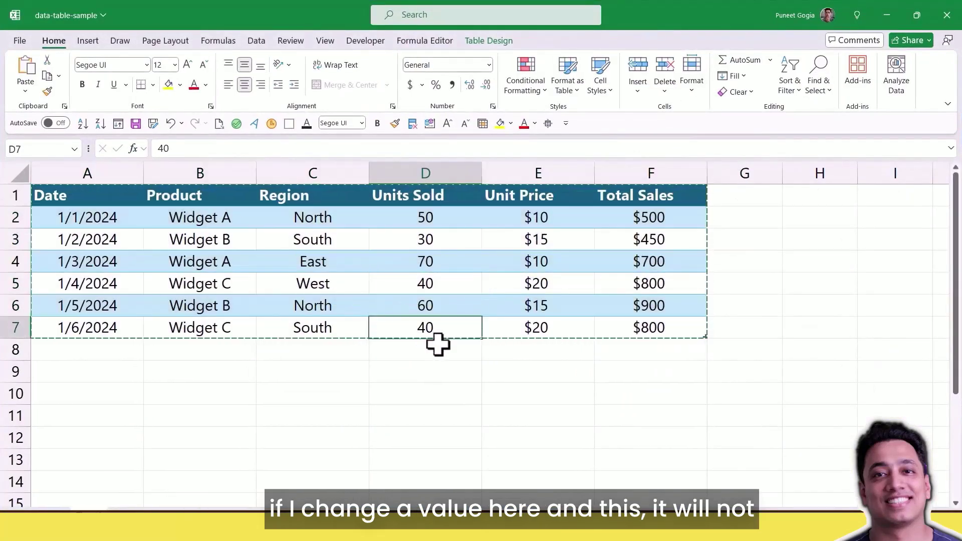
type("20")
key("ctrl+Return")
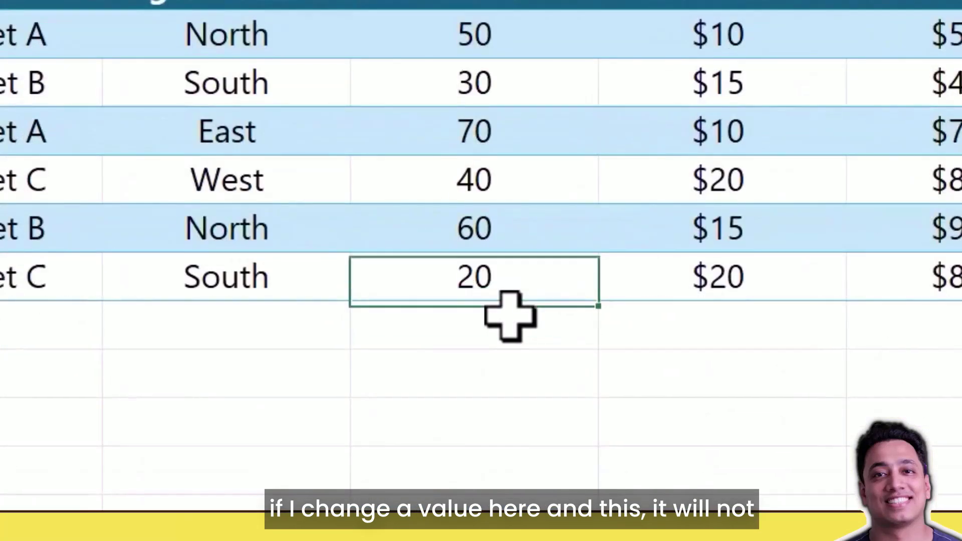
key("Right")
key("Right")
type("400")
key("Return")
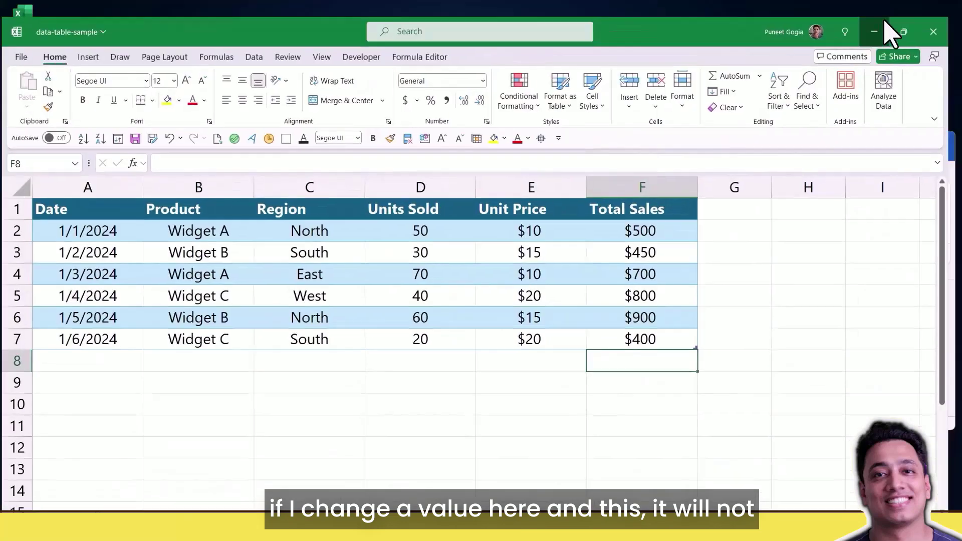
left_click(884, 24)
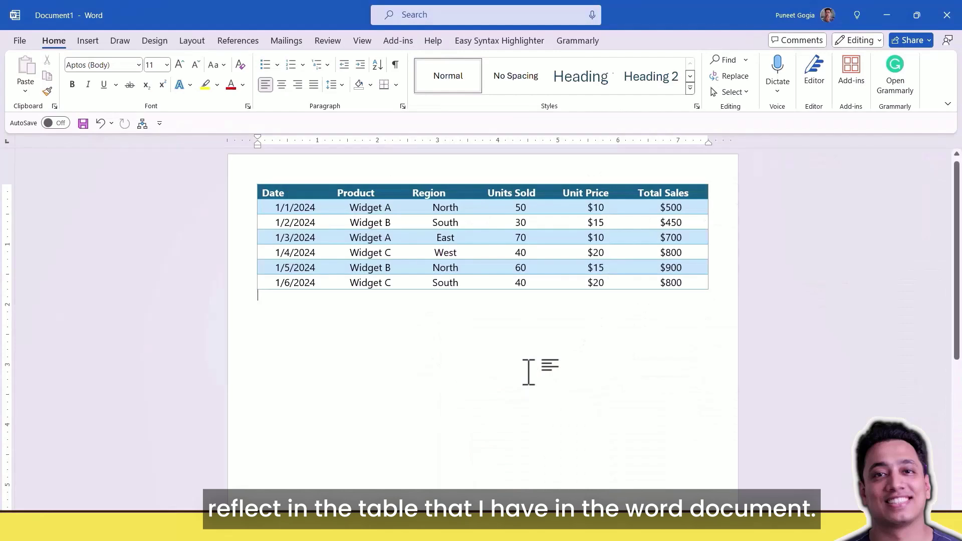
key("alt+Tab")
- Undo the unlinked paste in Word and copy the updated Excel table A1:F7
key("alt+Tab")
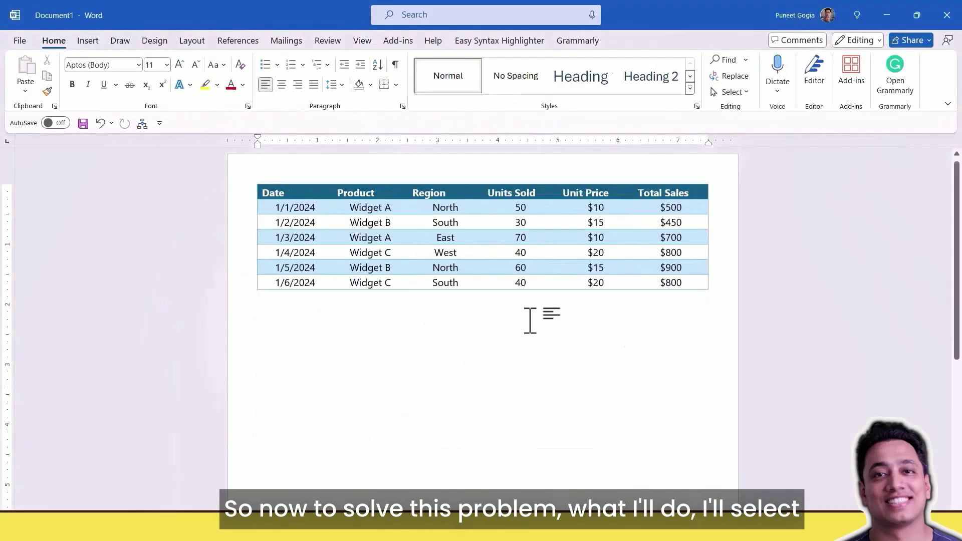
key("ctrl+z")
key("alt+Tab")
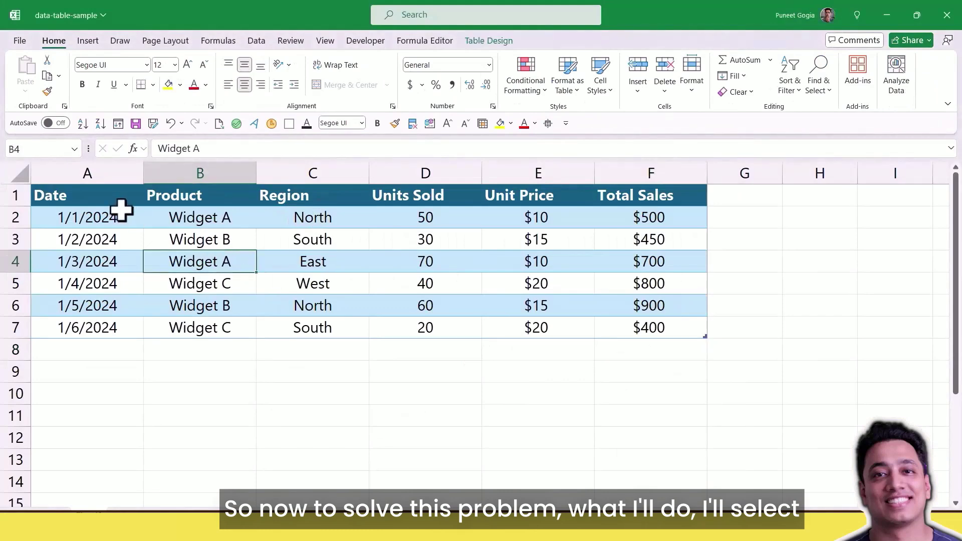
left_click_drag(121, 203, 685, 326)
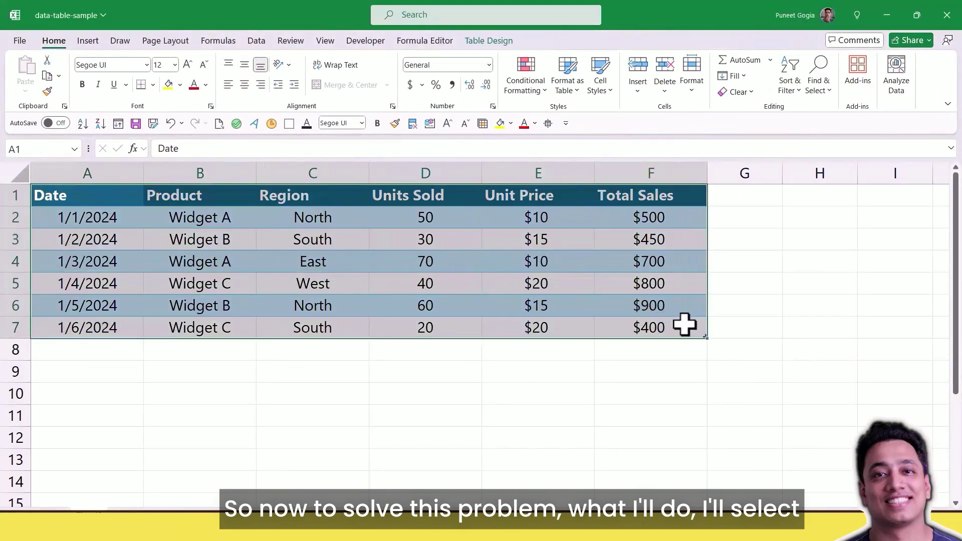
key("ctrl+c")
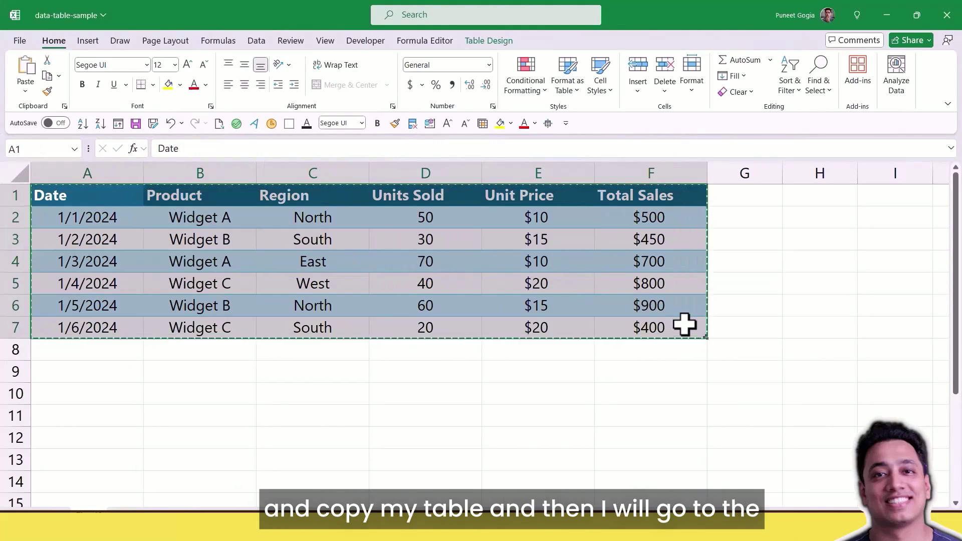
left_click(886, 15)
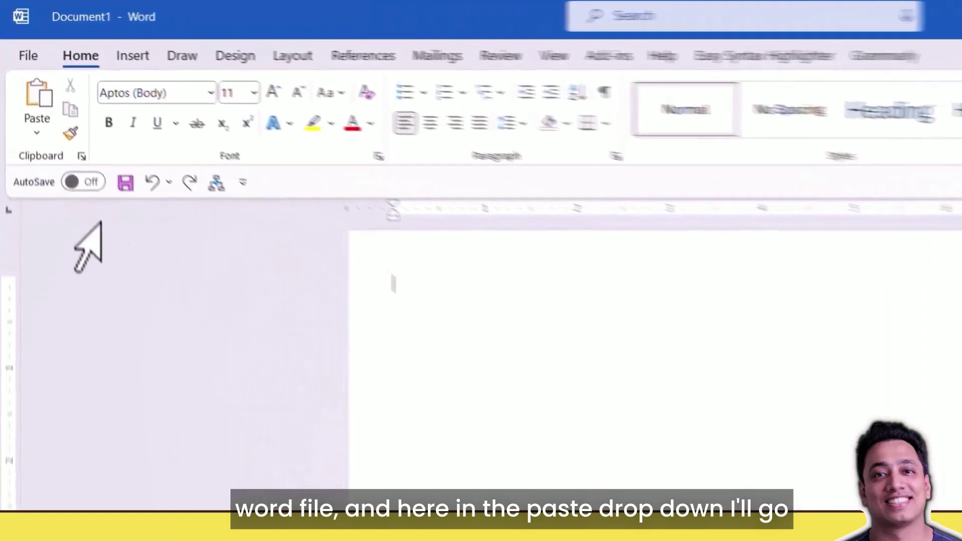
- Use Paste Special with Paste link to insert the table as a Microsoft Excel Worksheet Object
left_click(48, 150)
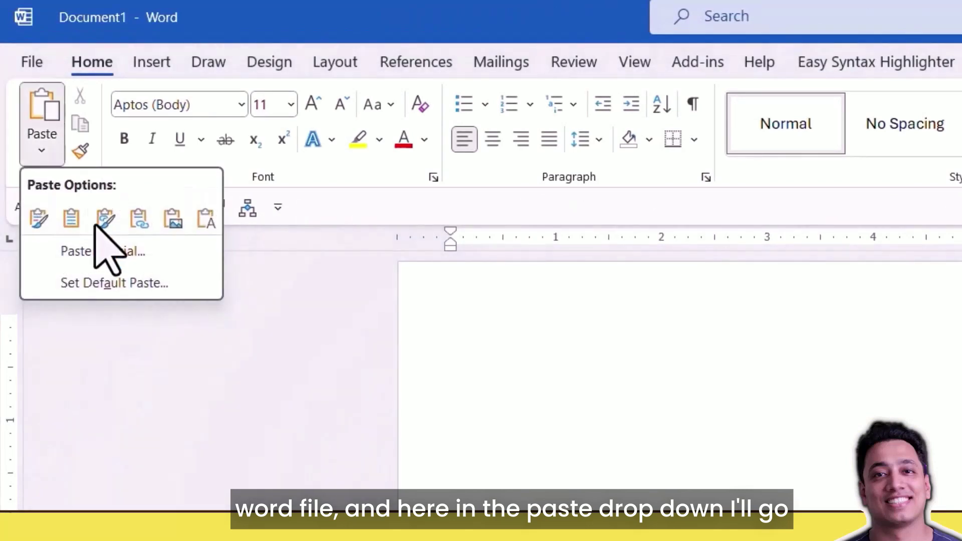
left_click(107, 251)
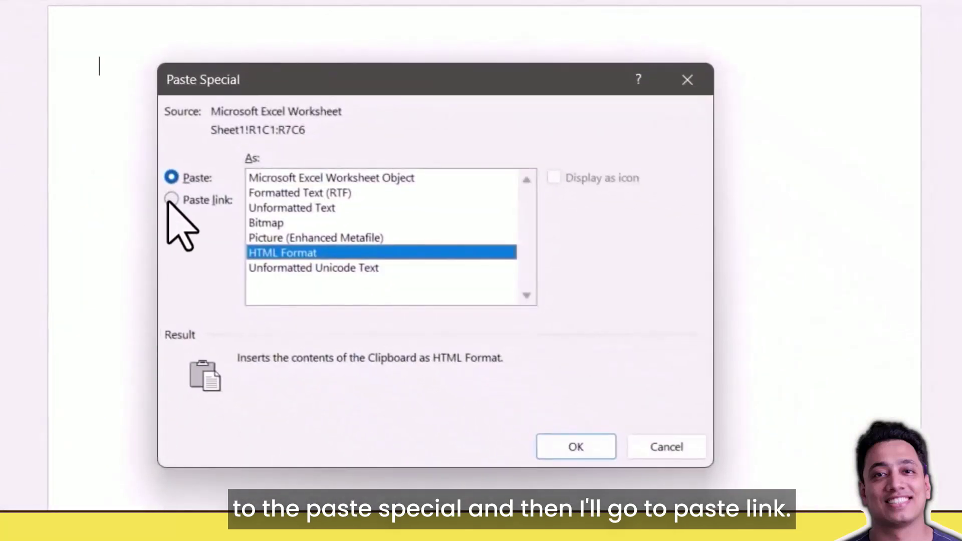
left_click(171, 201)
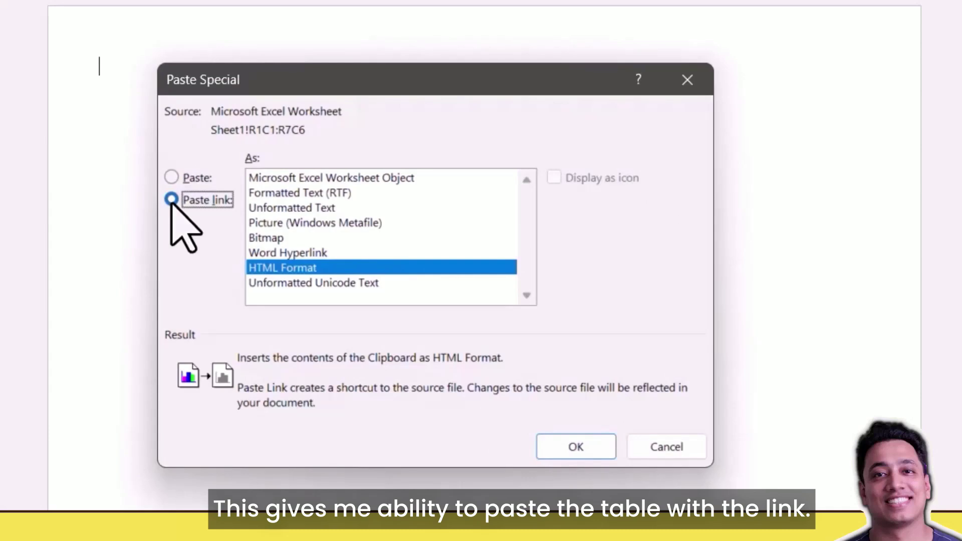
left_click(290, 179)
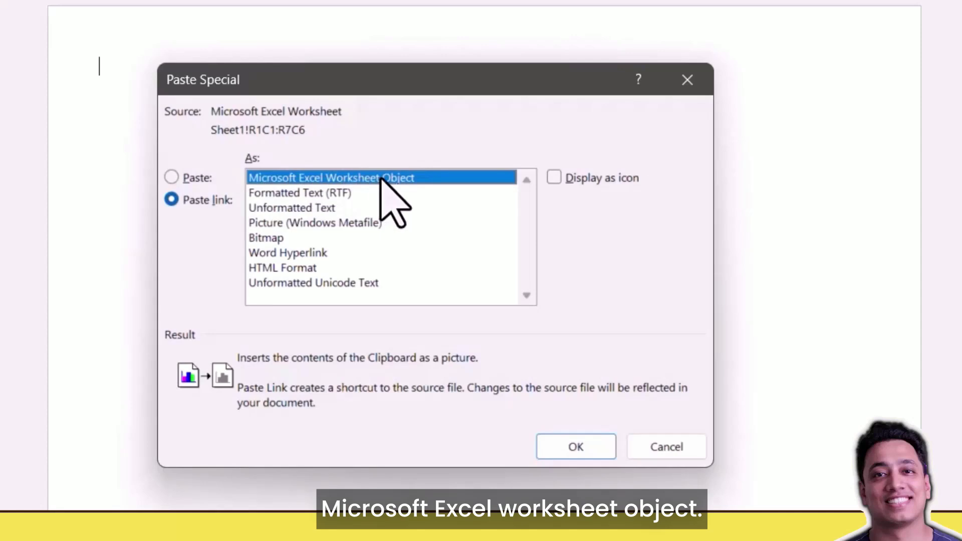
left_click(587, 448)
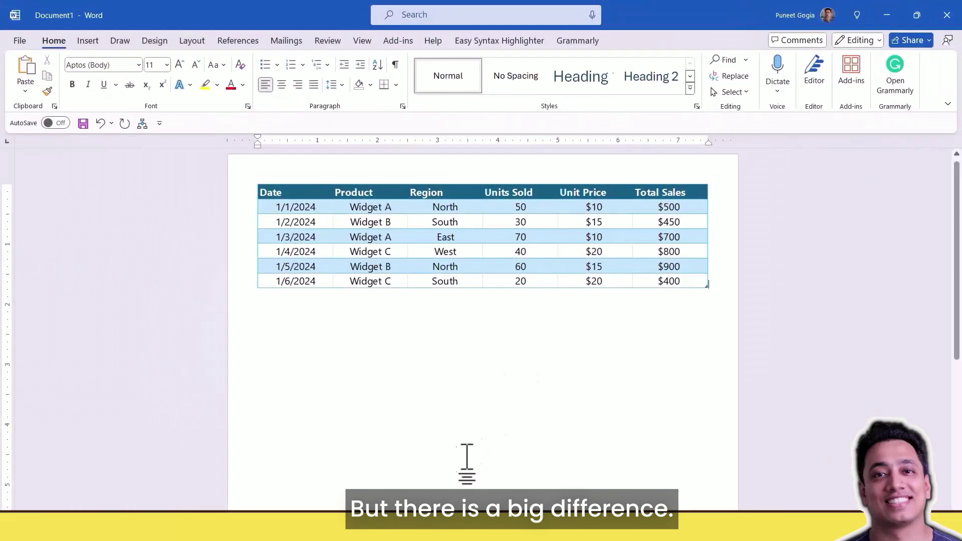
- Restore the Word and Excel windows and position them overlapping side by side
left_click_drag(294, 27, 367, 51)
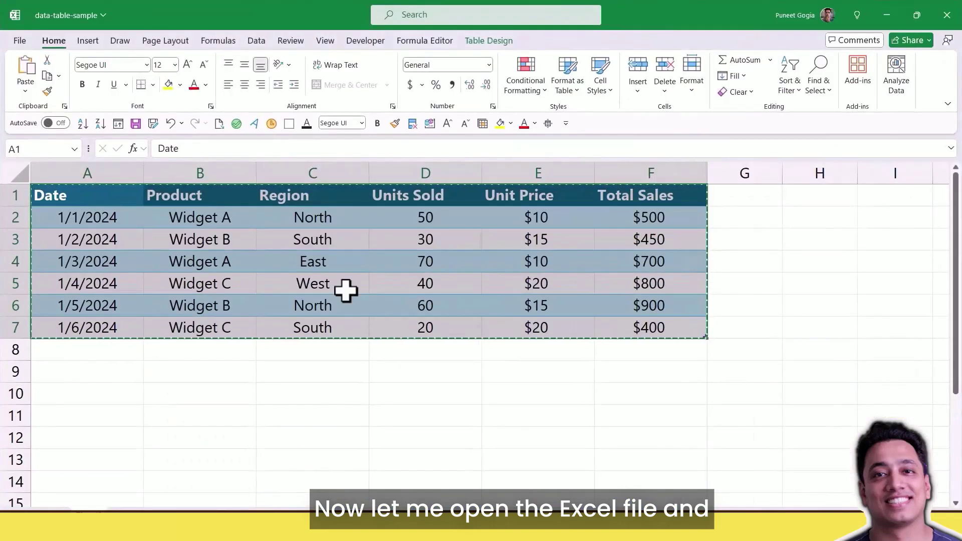
left_click_drag(268, 21, 399, 258)
left_click_drag(242, 47, 471, 67)
left_click_drag(278, 250, 233, 224)
- Reset Excel's last row to 40 units sold and 800 total sales
scroll(275, 392, "down", 2)
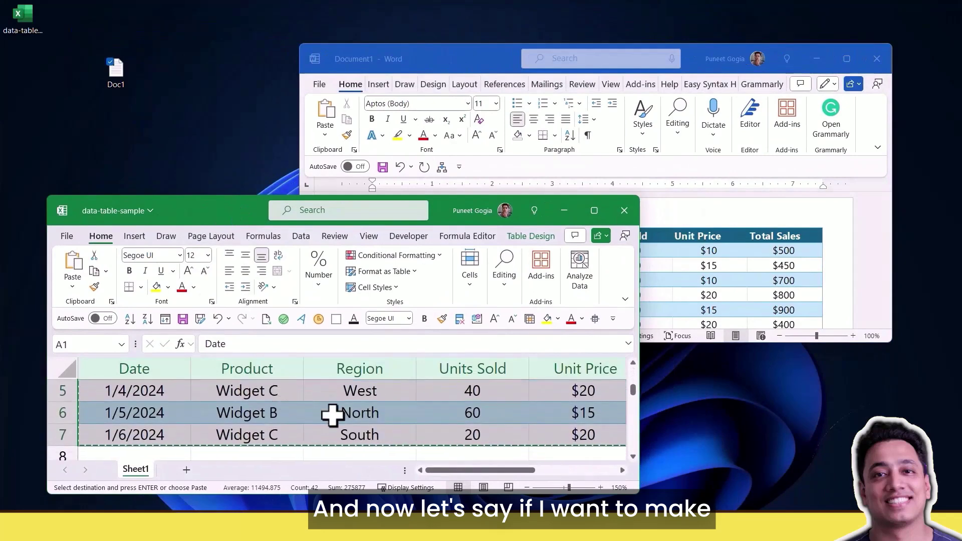
left_click(481, 433)
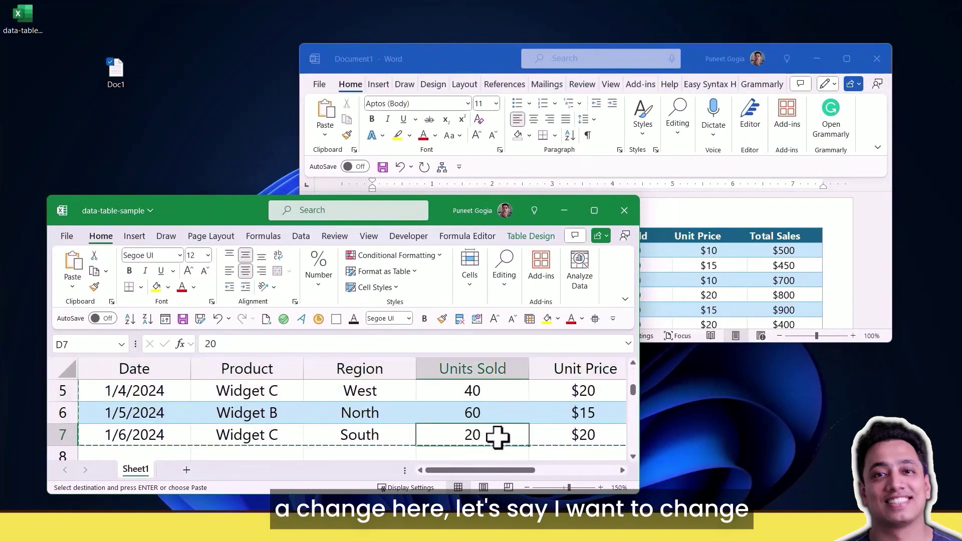
type("40")
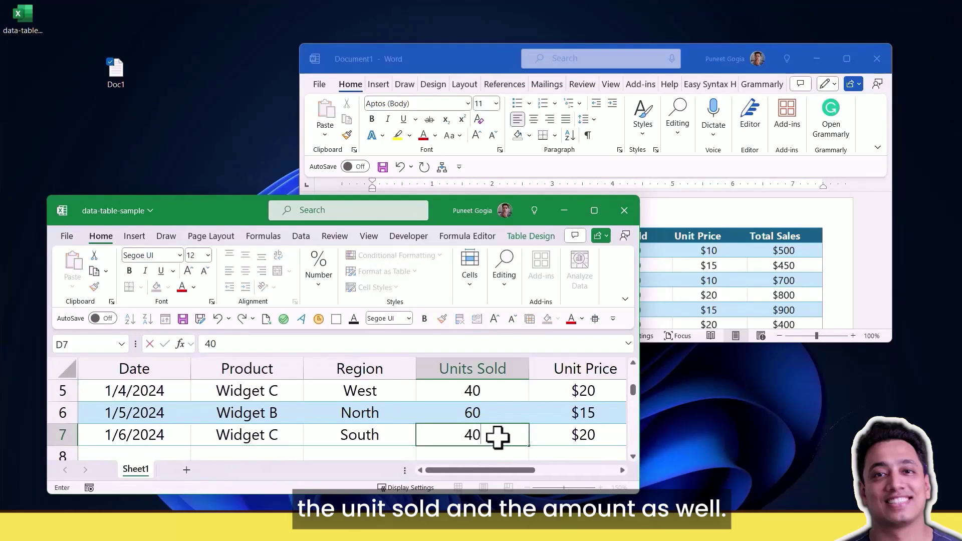
key("Return")
key("Up")
key("Right")
key("Right")
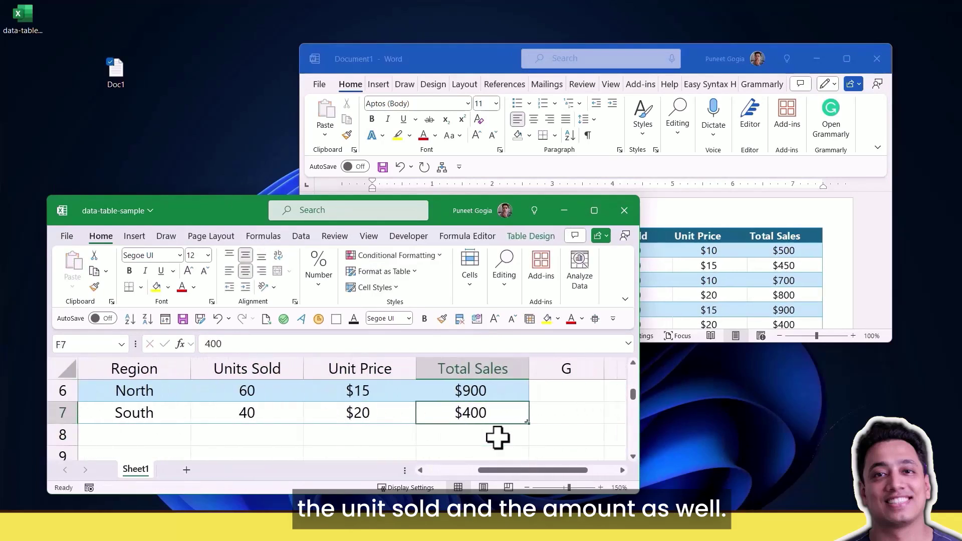
type("80")
key("Return")
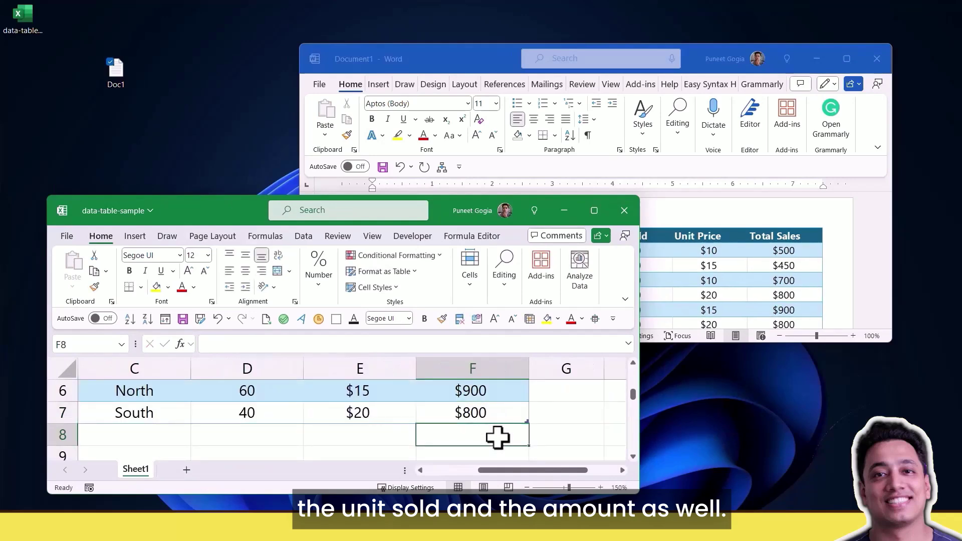
- With Word beside Excel, enter 20 in D7 and 400 in F7 so the linked table updates
double_click(459, 60)
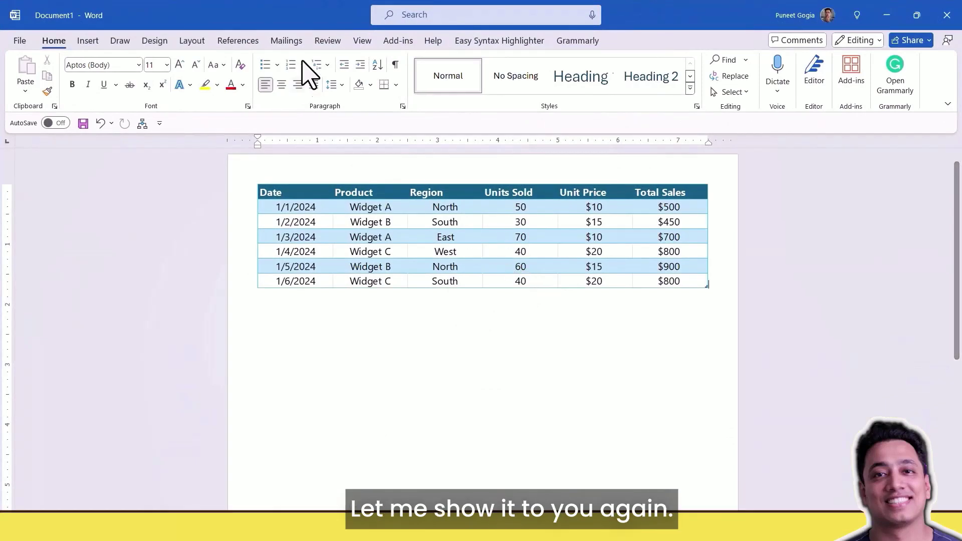
left_click_drag(315, 22, 505, 60)
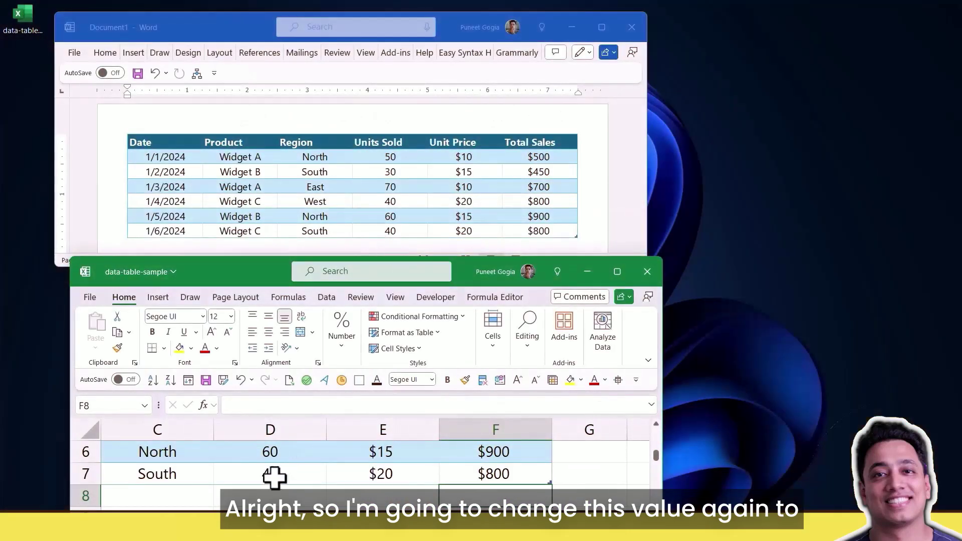
left_click(272, 474)
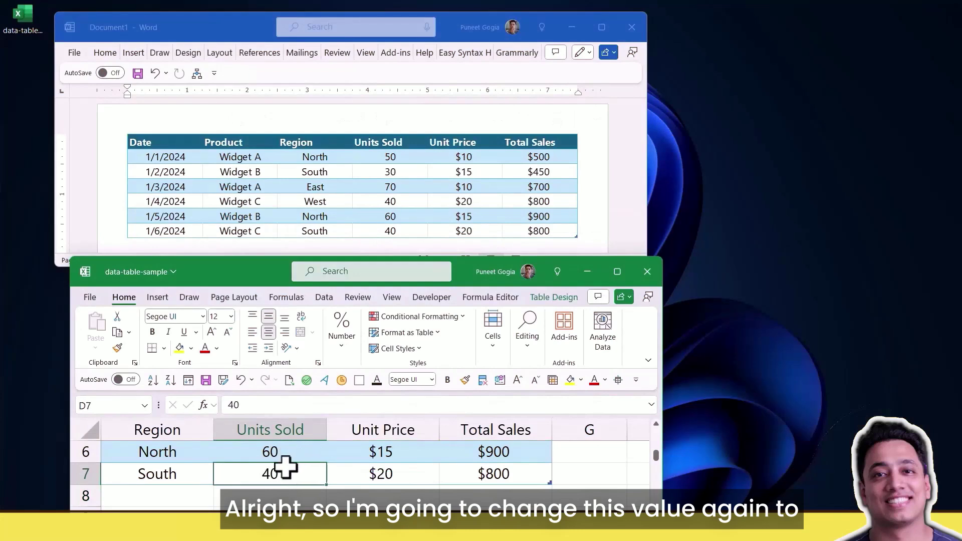
type("20")
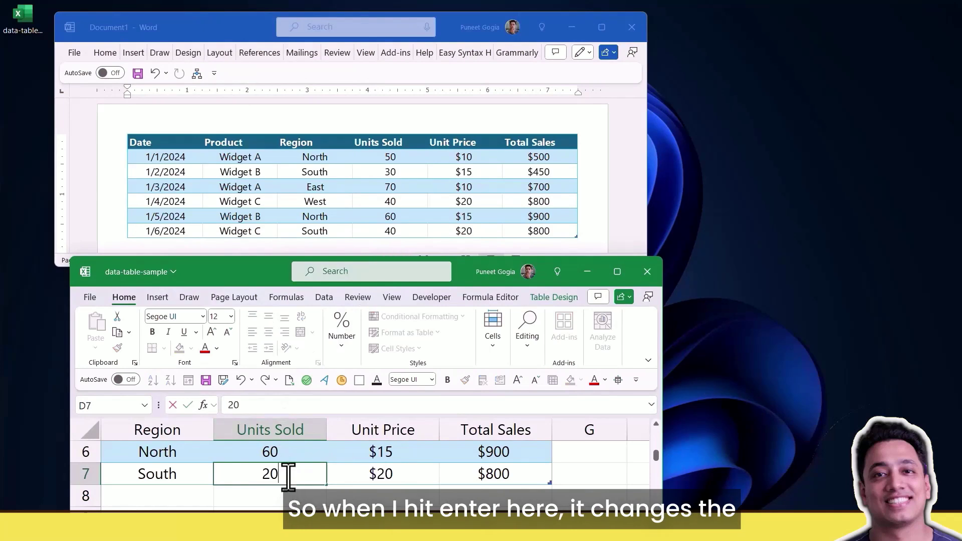
key("Return")
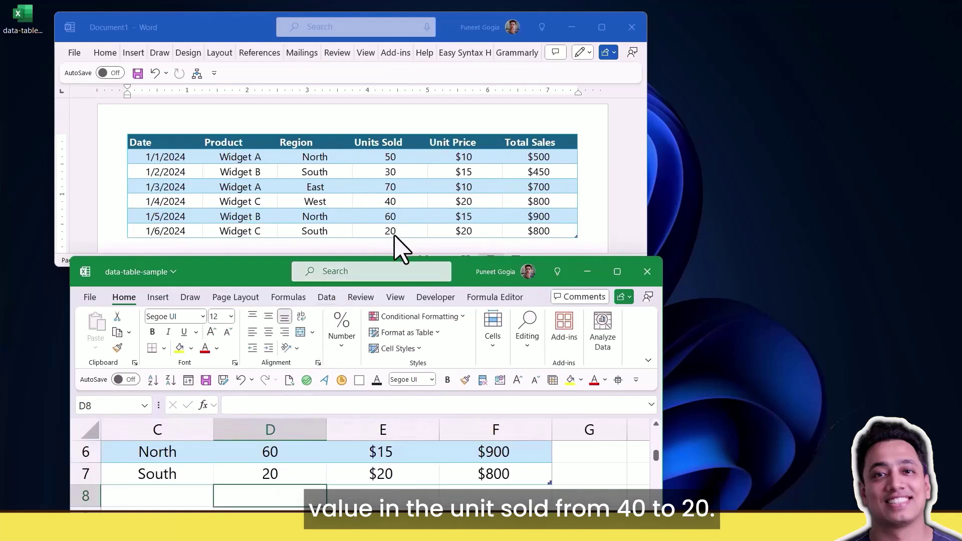
left_click(500, 476)
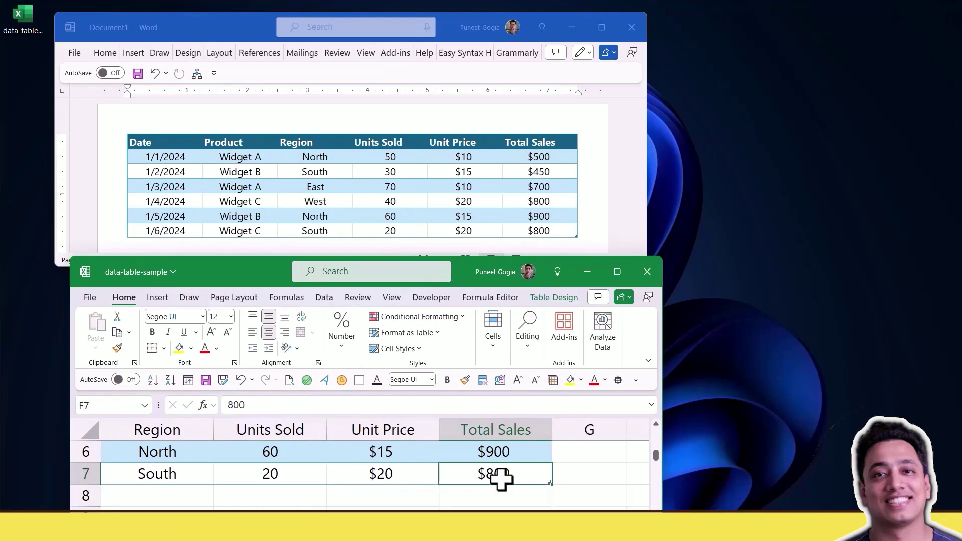
type("4")
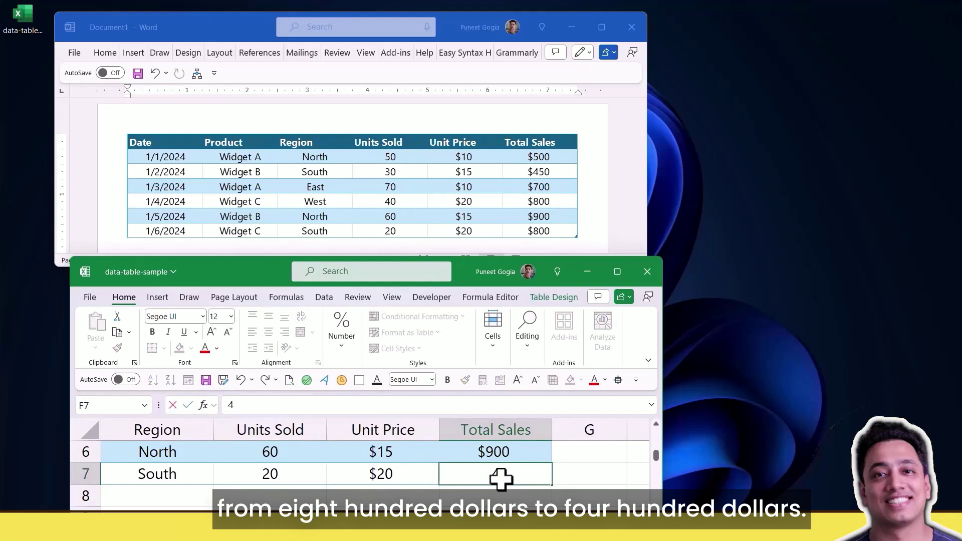
key("Return")
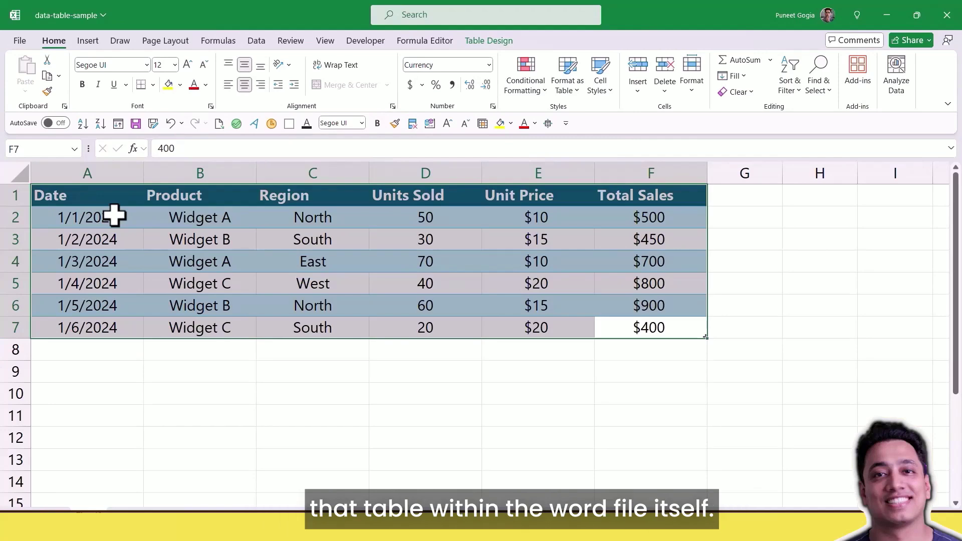
- Maximize Word and delete the linked table from Document1
left_click(886, 15)
left_click(601, 27)
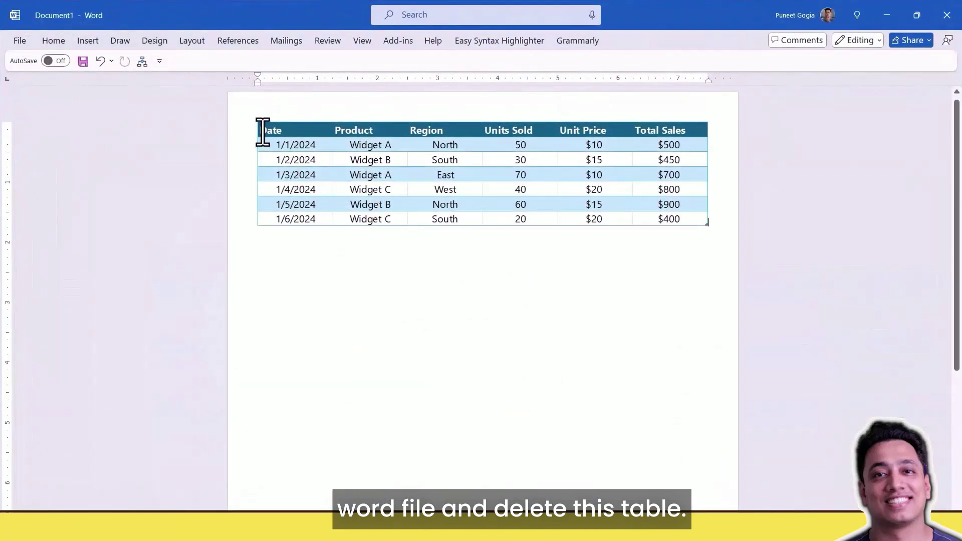
key("BackSpace")
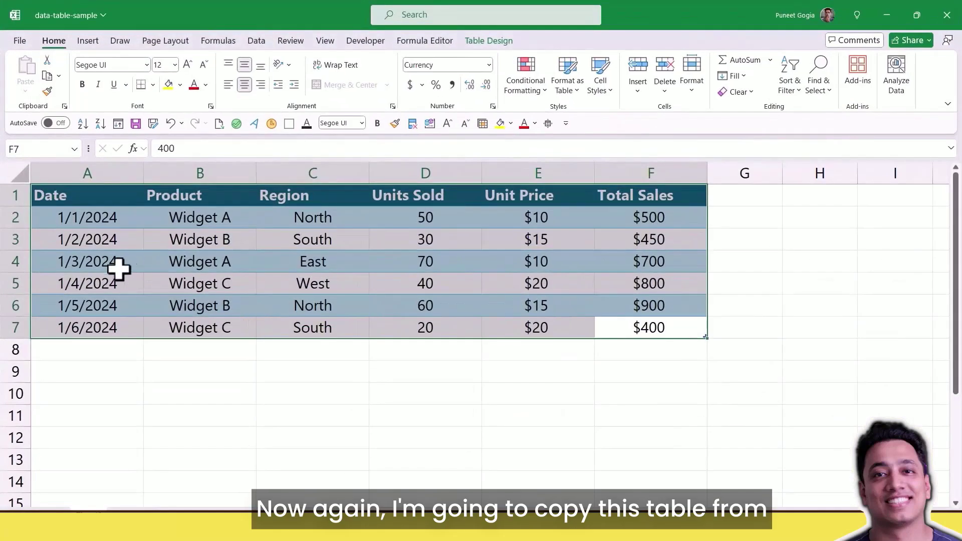
- Copy the Excel sales table range again and minimize Excel
left_click(122, 266)
left_click_drag(95, 199, 611, 320)
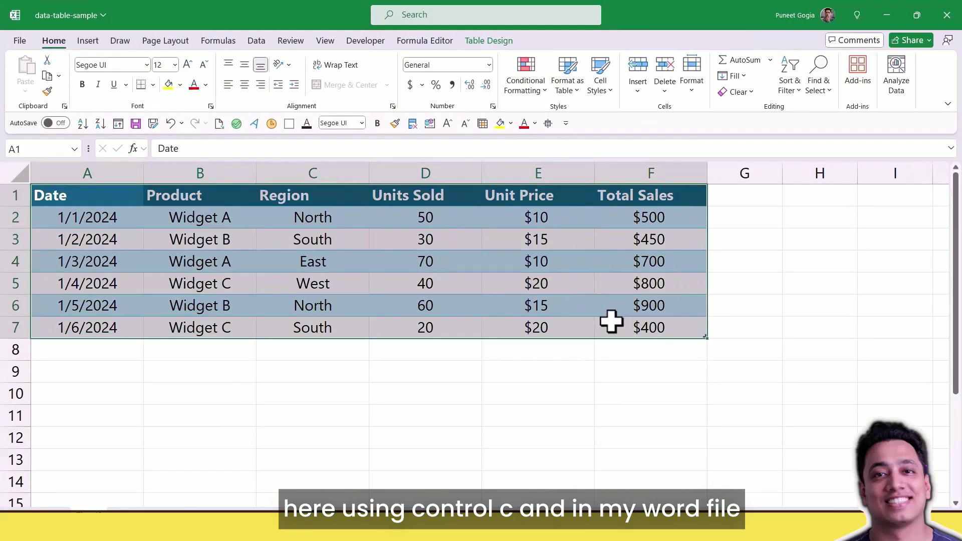
key("ctrl+c")
left_click(887, 15)
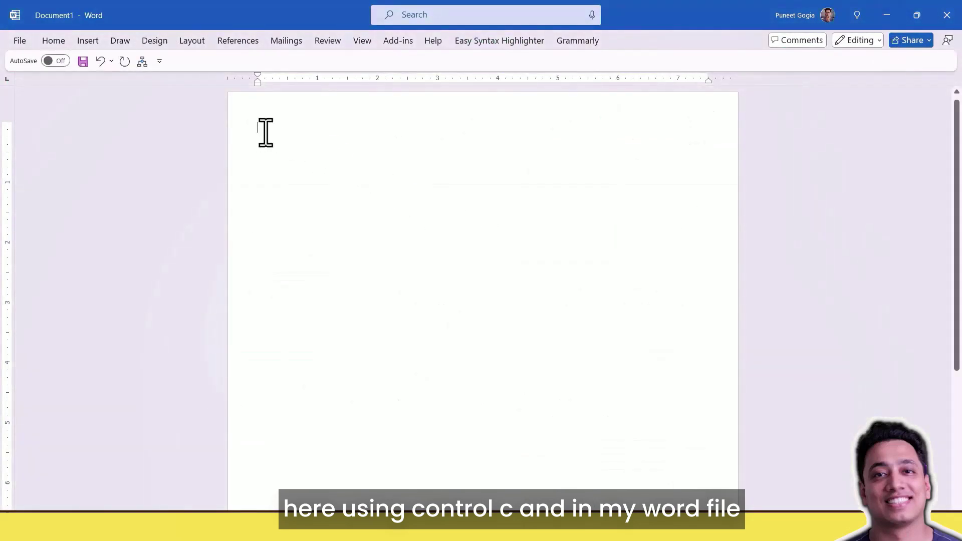
- Use Paste Special to paste the table as an embedded Microsoft Excel Worksheet Object
left_click(53, 41)
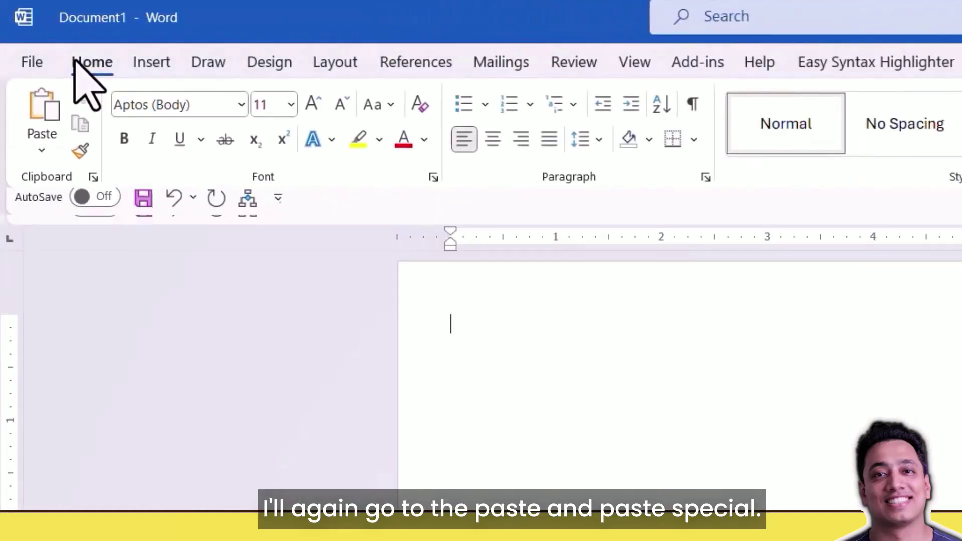
left_click(44, 151)
left_click(99, 254)
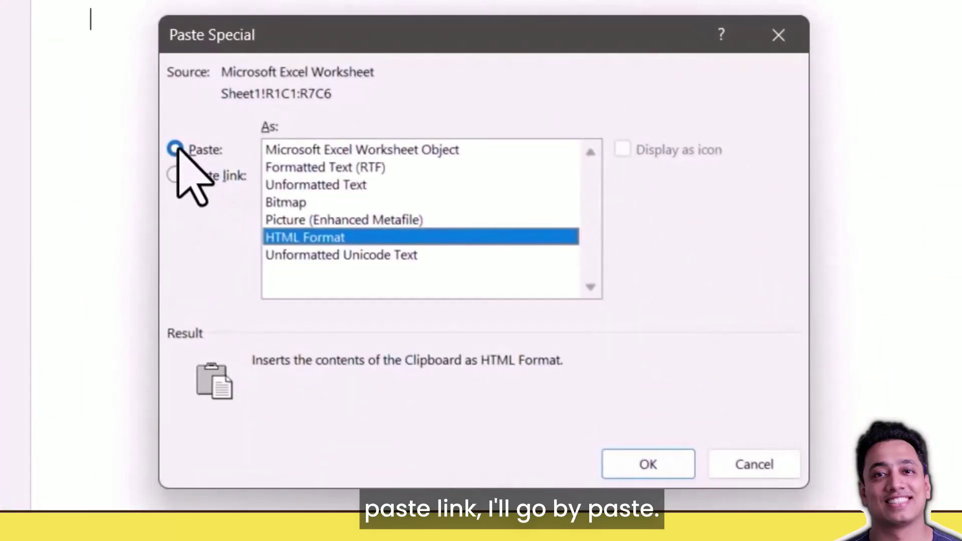
left_click(266, 152)
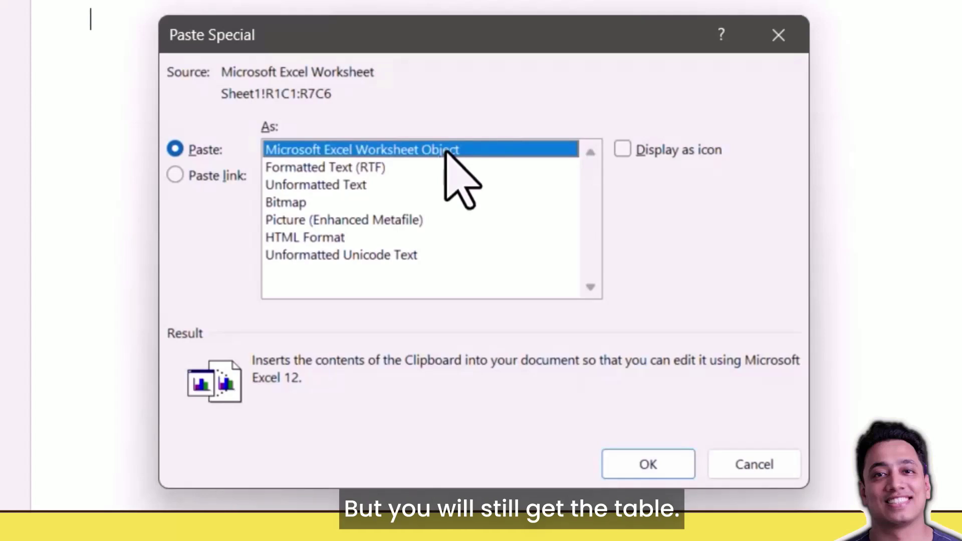
left_click(646, 465)
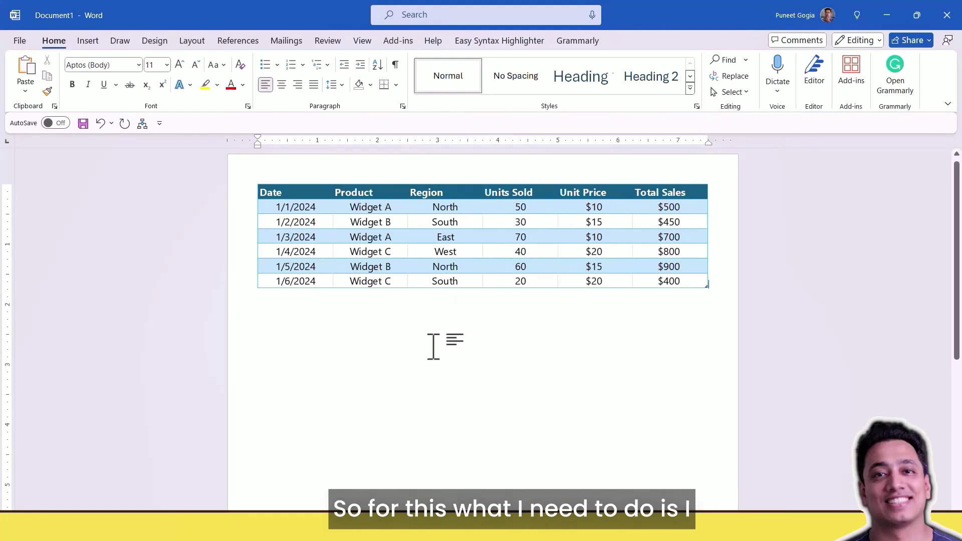
- Edit the embedded worksheet in place, entering 40 in D7 and 800 in F7
left_click(428, 237)
double_click(429, 238)
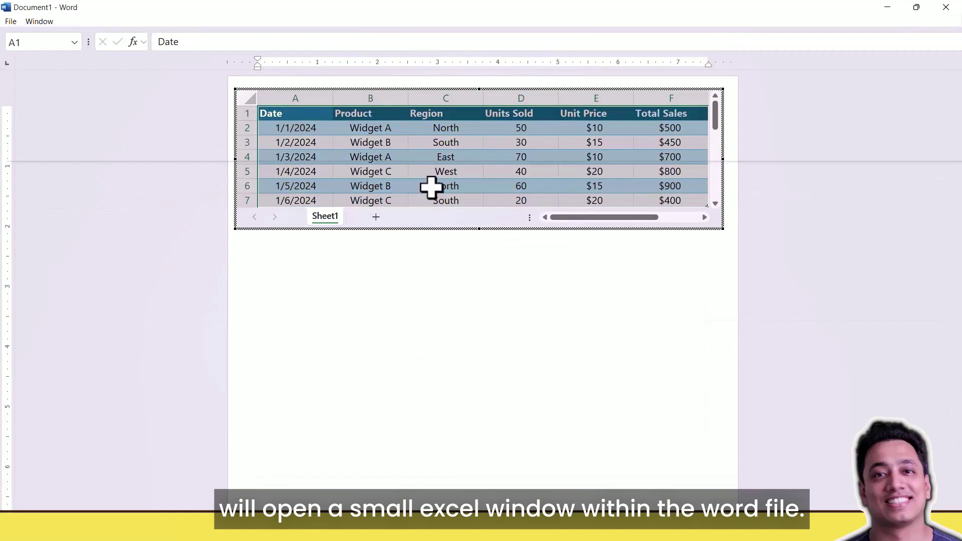
left_click(453, 161)
scroll(486, 173, "down", 1)
left_click(503, 168)
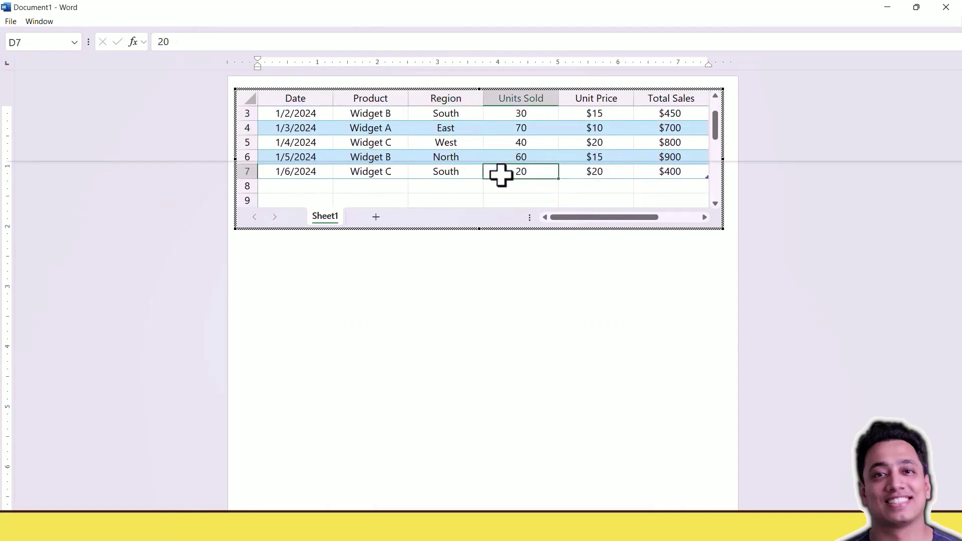
type("40")
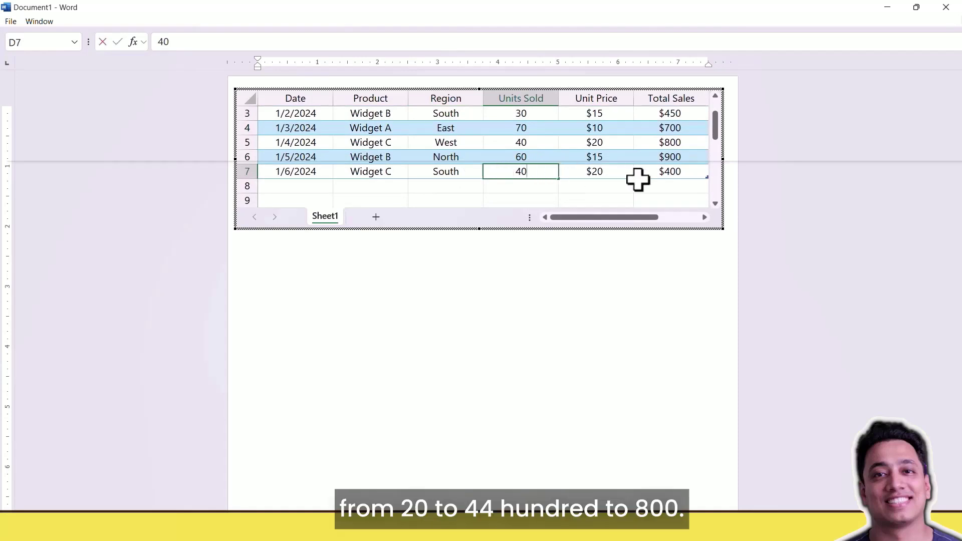
left_click(653, 173)
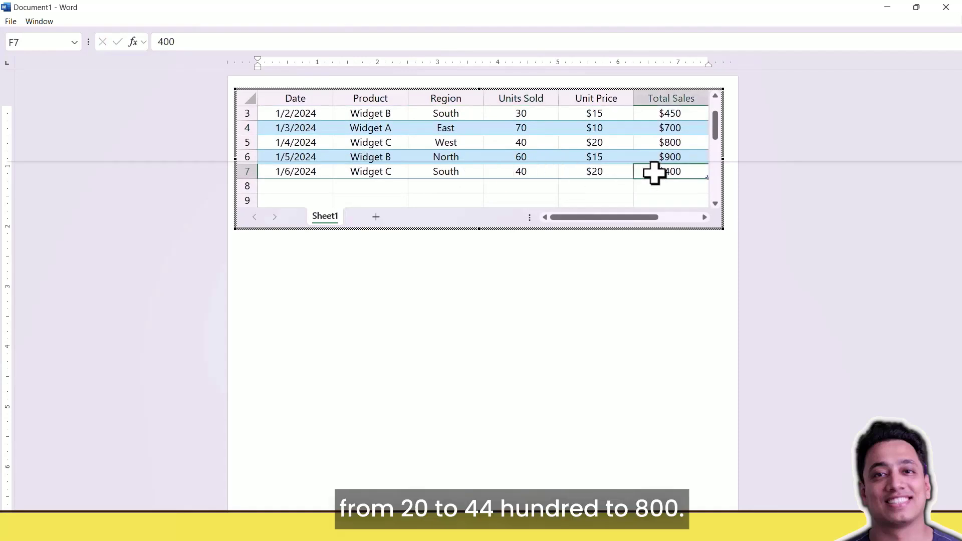
type("800")
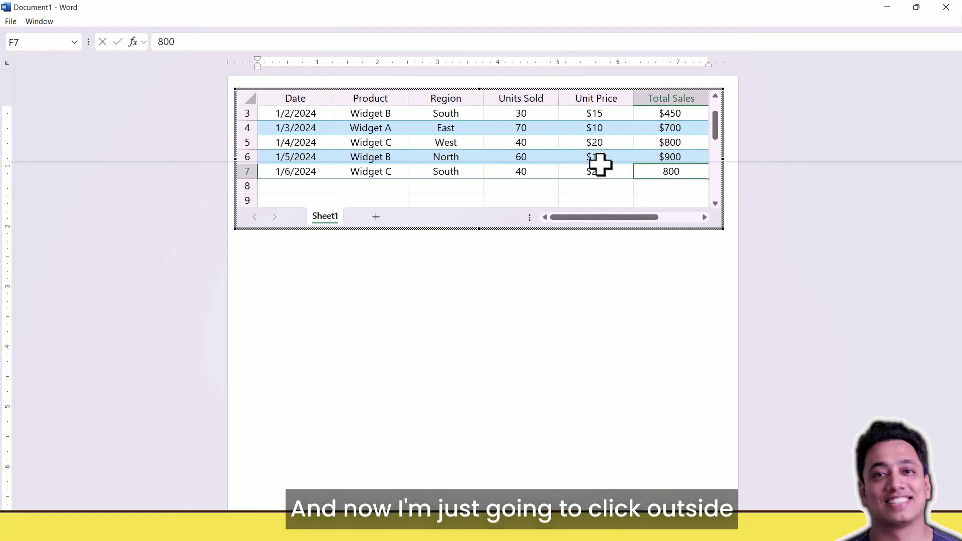
- Refresh the embedded table's view so the 1/6/2024 row shows 40 units and $800
left_click(611, 279)
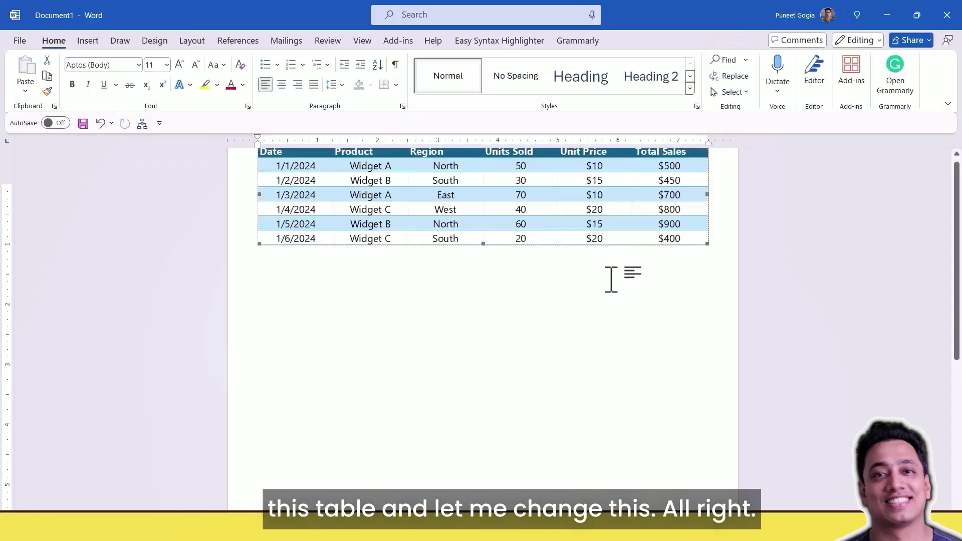
double_click(504, 231)
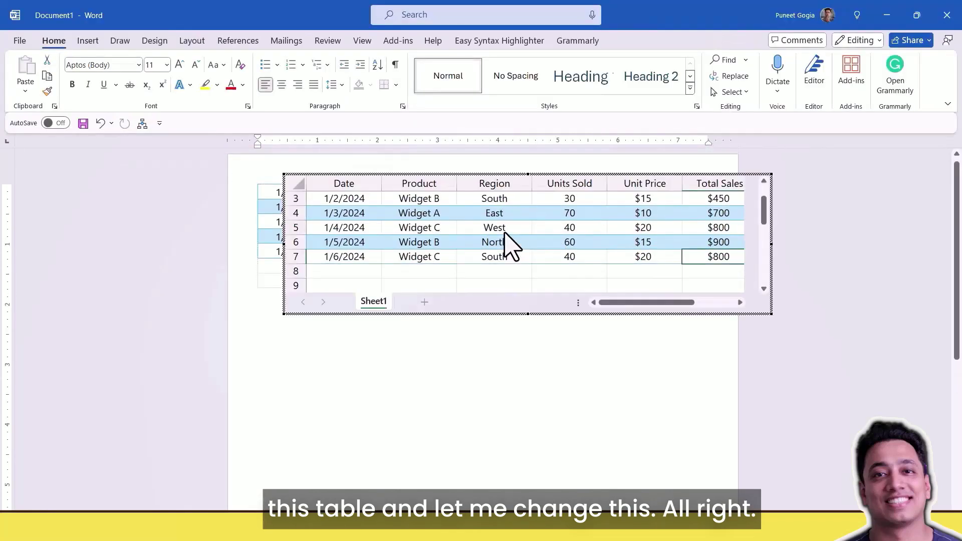
scroll(541, 172, "up", 1)
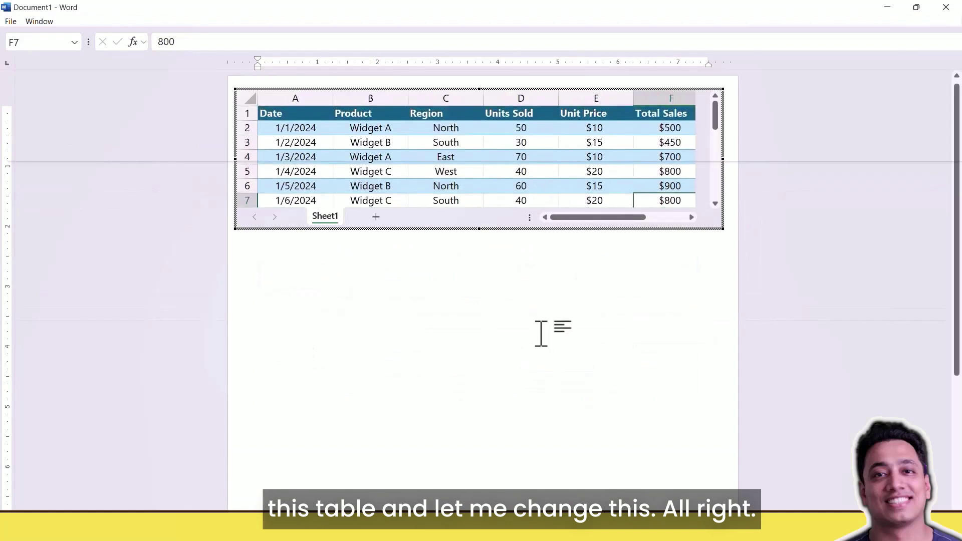
left_click(544, 315)
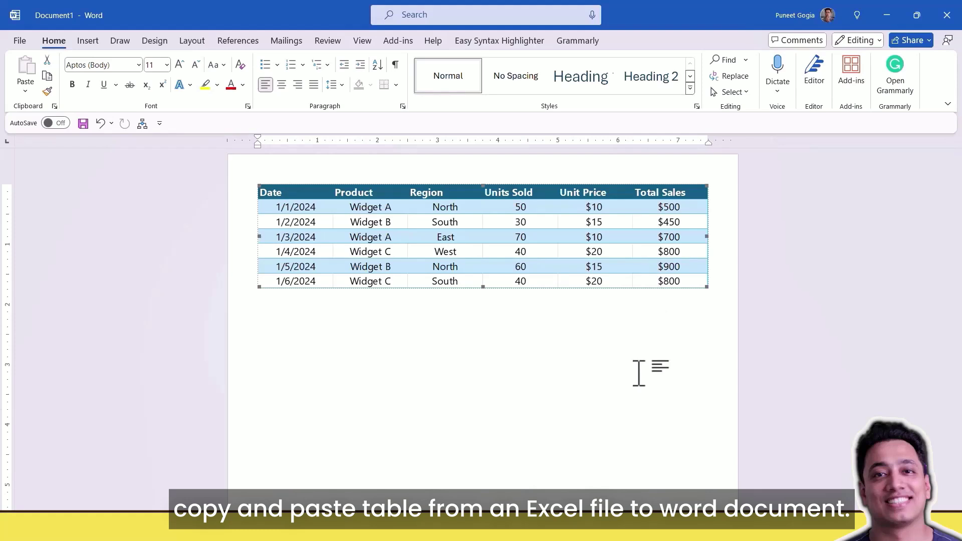
- Undo the paste to remove the embedded sales table, leaving a blank page
key("ctrl+z")
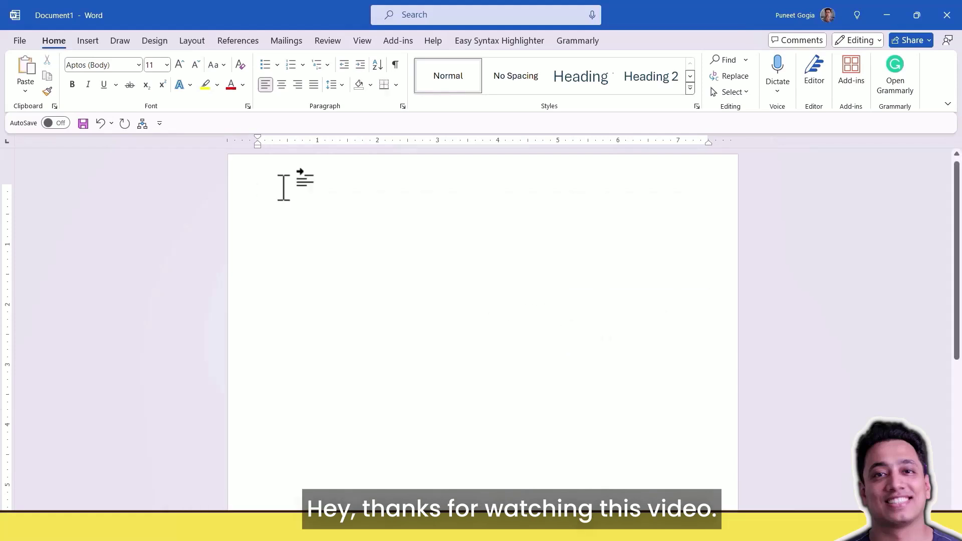